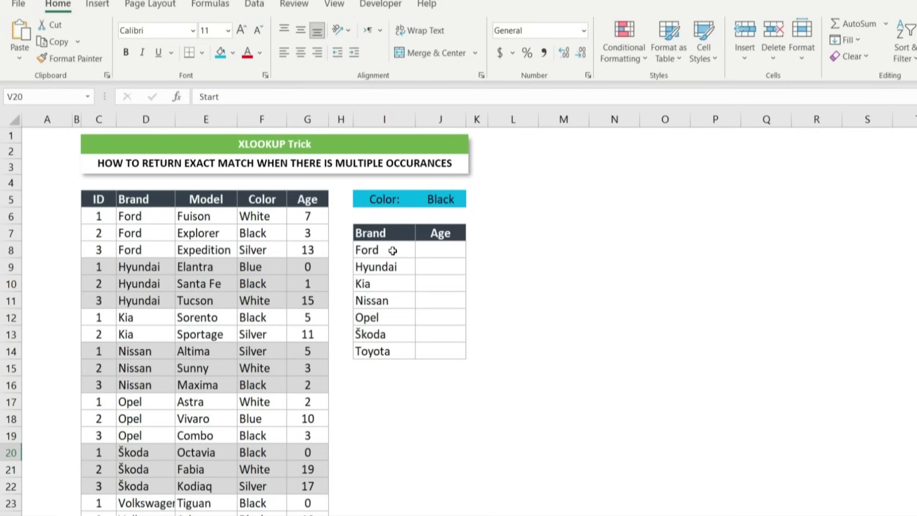
# Step: Inspect the first Ford and Hyundai data rows, with ages 7 and 0
pyautogui.moveTo(310, 216); pyautogui.dragTo(131, 215)
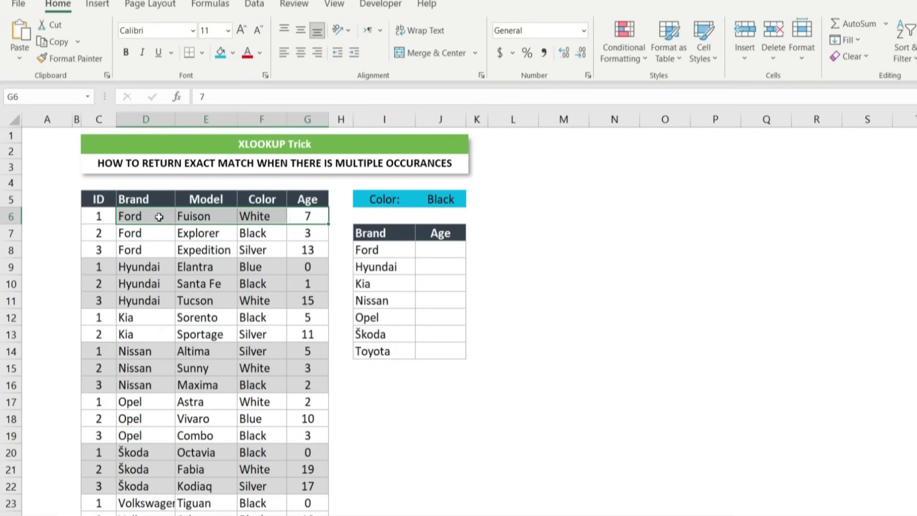
pyautogui.click(318, 215)
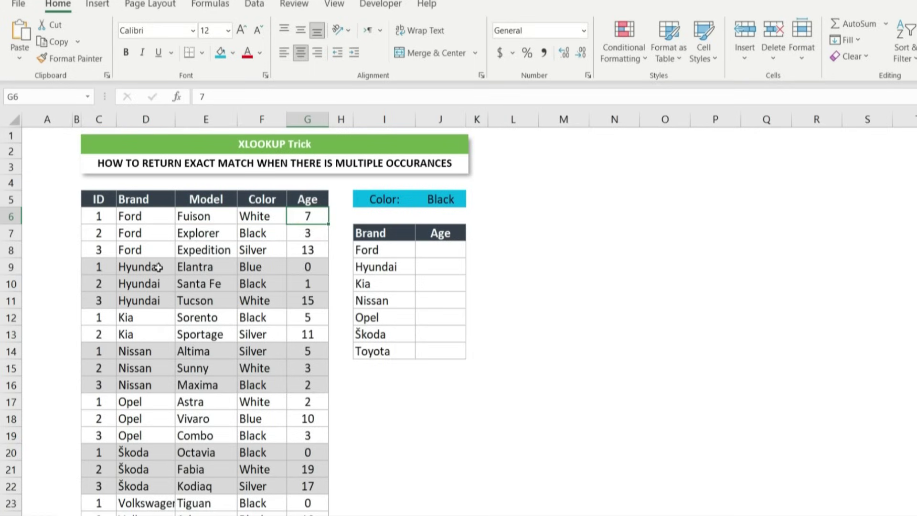
pyautogui.click(305, 266)
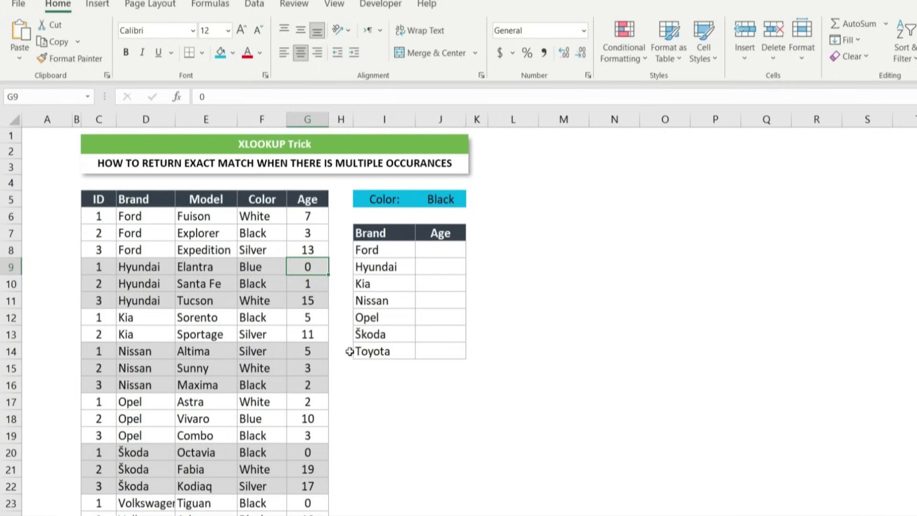
# Step: In J8 start =XLOOKUP(I8, with the absolute Brand range $D$6:$D$28 as lookup array
pyautogui.click(446, 248)
pyautogui.write('=xl')
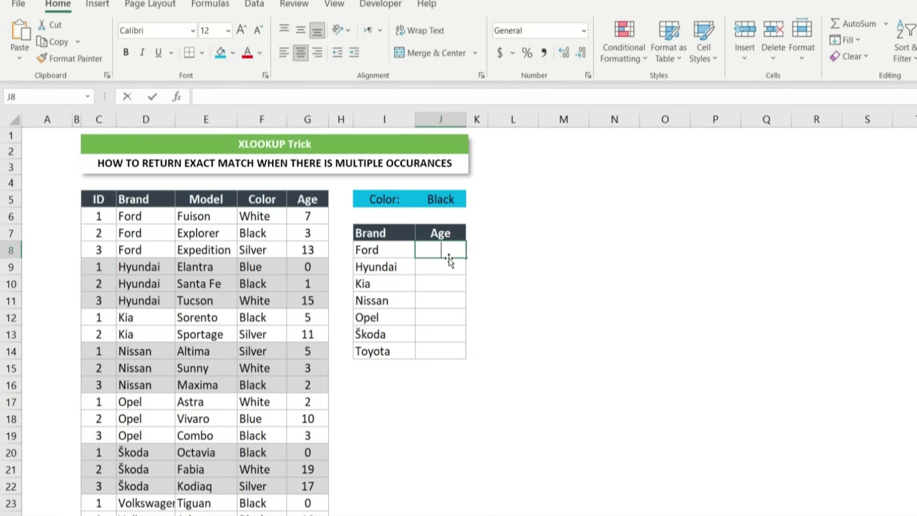
pyautogui.press('Tab')
pyautogui.write('I8,')
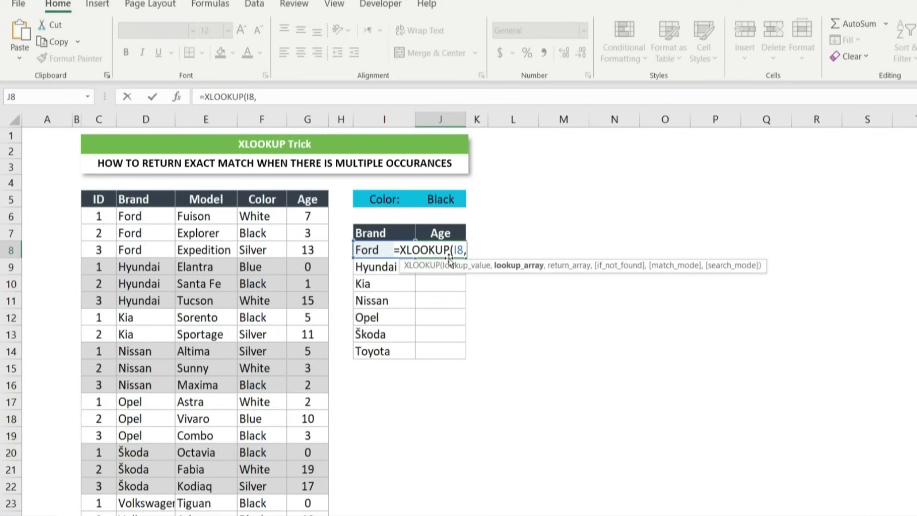
pyautogui.click(151, 216)
pyautogui.hotkey('ctrl', 'shift', 'Down')
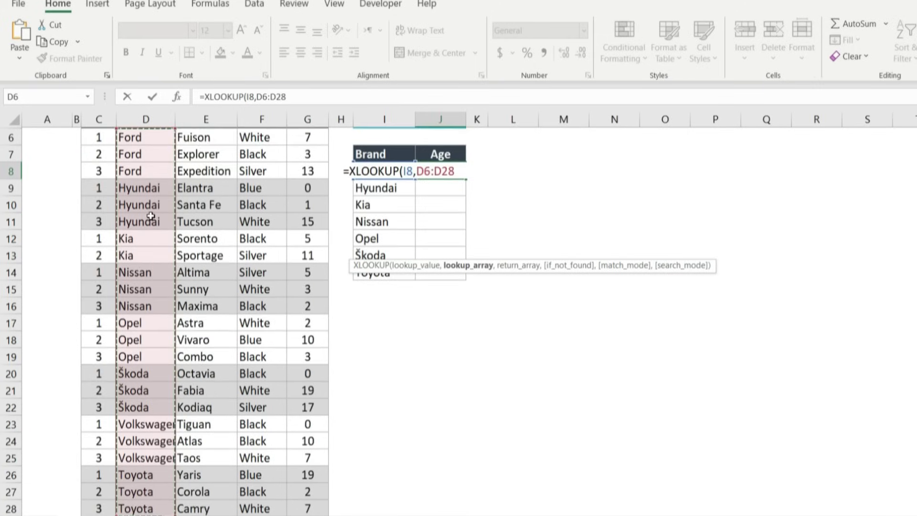
pyautogui.press('F4')
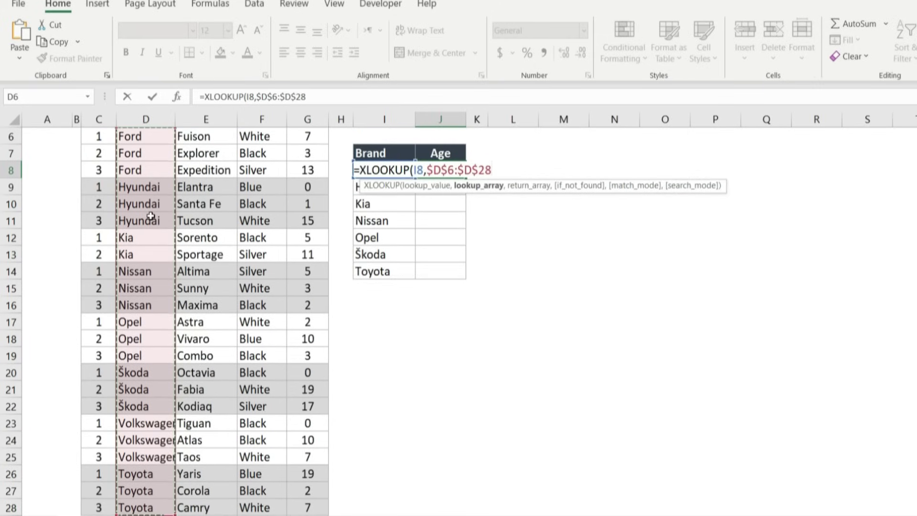
pyautogui.write(',')
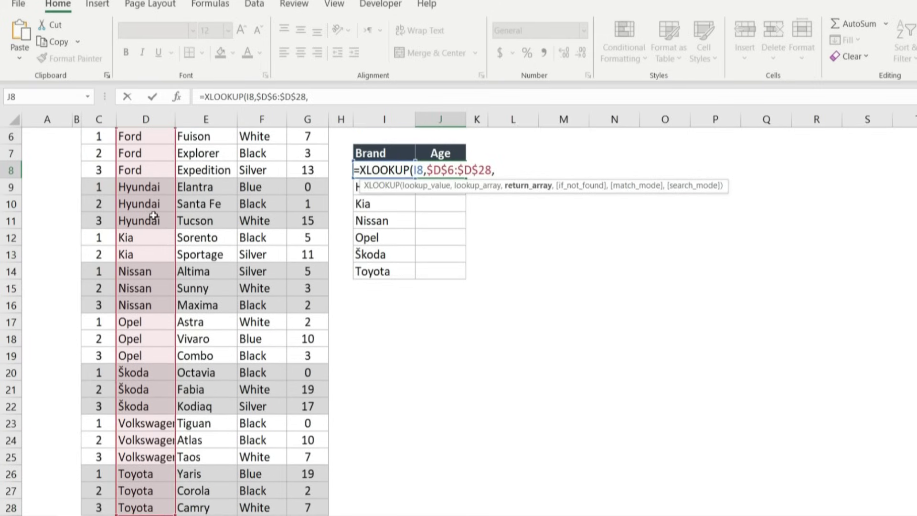
# Step: Finish the XLOOKUP with return range $G$6:$G$28 and exact match 0, returning 7
pyautogui.scroll(2, 306, 213)
pyautogui.click(307, 212)
pyautogui.hotkey('ctrl', 'shift', 'Down')
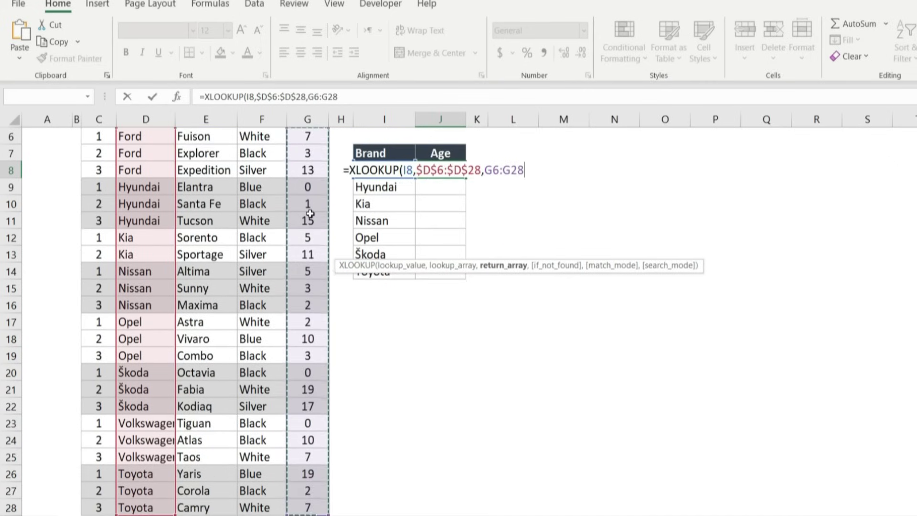
pyautogui.press('F4')
pyautogui.write(',')
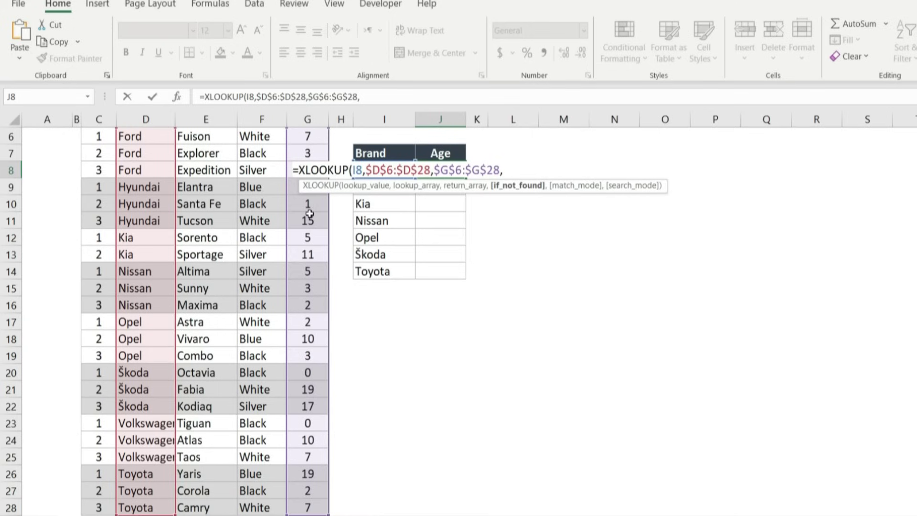
pyautogui.write(',')
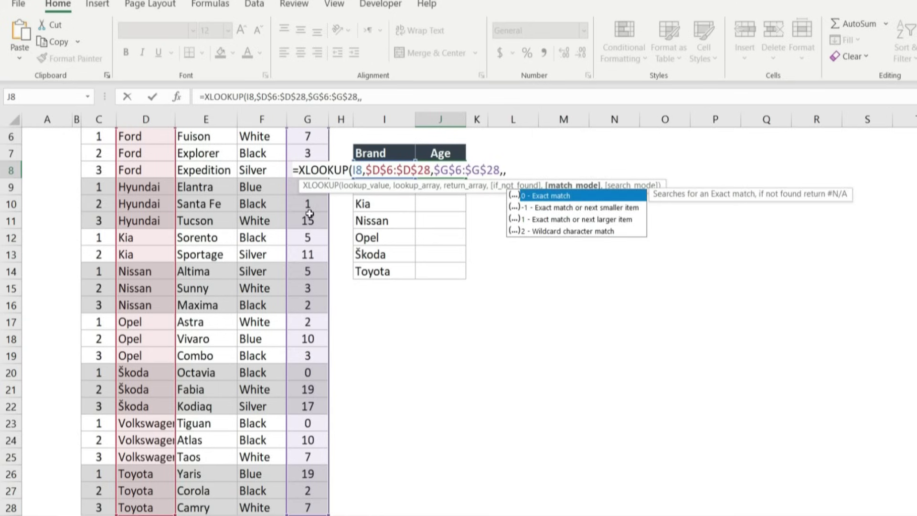
pyautogui.write('0)')
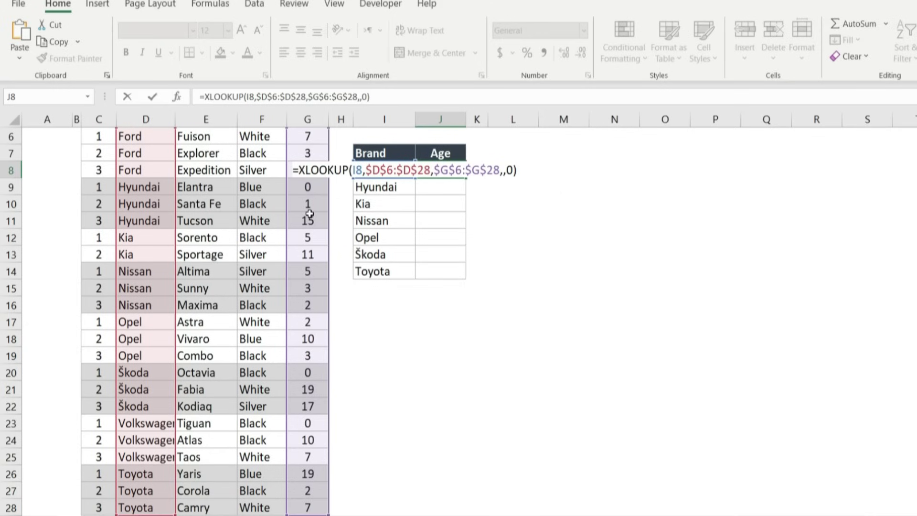
pyautogui.press('Return')
# Step: Fill J8's XLOOKUP down to J14 for Hyundai through Toyota
pyautogui.scroll(2, 444, 243)
pyautogui.click(445, 251)
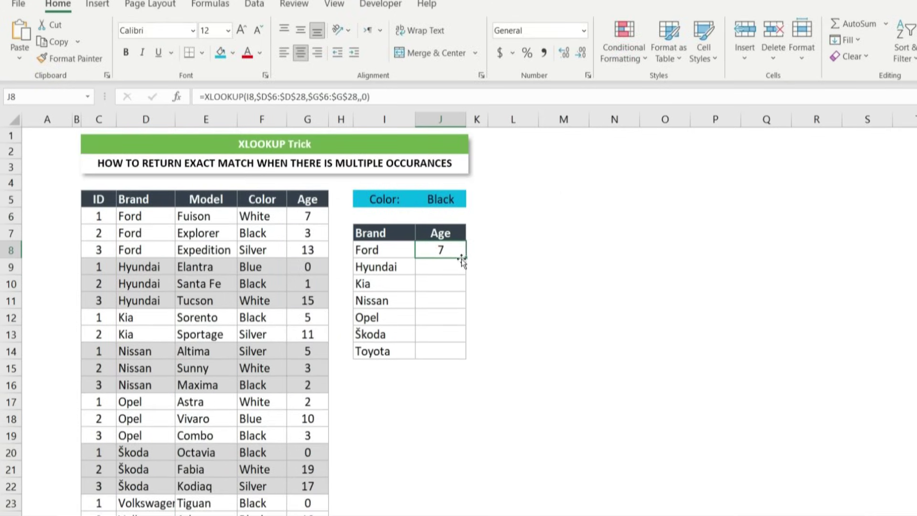
pyautogui.moveTo(464, 258); pyautogui.dragTo(461, 356)
pyautogui.click(449, 250)
# Step: Compare the first Ford and Hyundai data rows against Ford's age formula, then select M6
pyautogui.moveTo(106, 216); pyautogui.dragTo(299, 216)
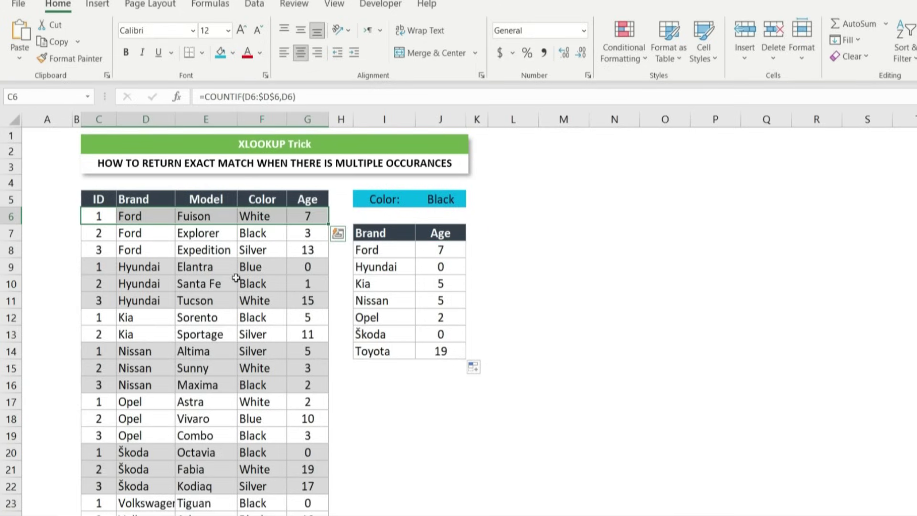
pyautogui.click(107, 267)
pyautogui.moveTo(107, 267); pyautogui.dragTo(311, 268)
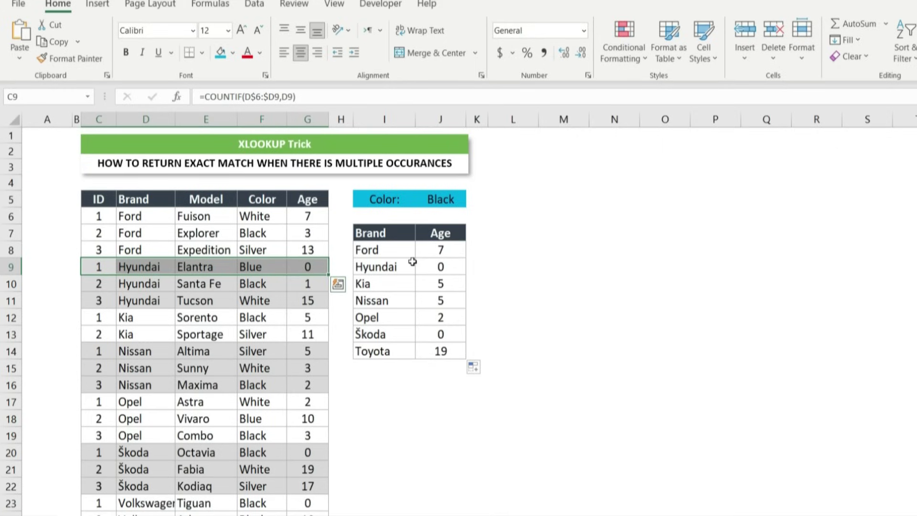
pyautogui.click(436, 251)
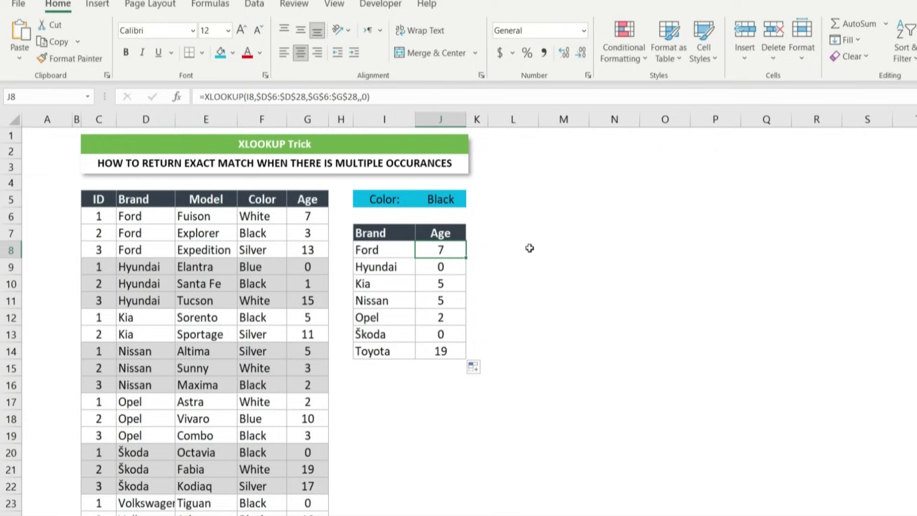
pyautogui.click(564, 213)
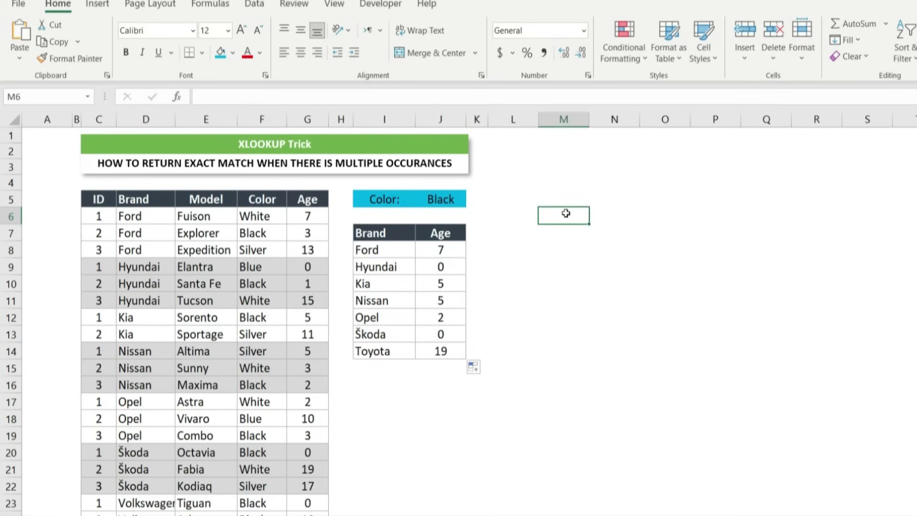
# Step: In M6 start =FILTER over the absolute table range $C$6:$G$28
pyautogui.click(565, 213)
pyautogui.write('=filte')
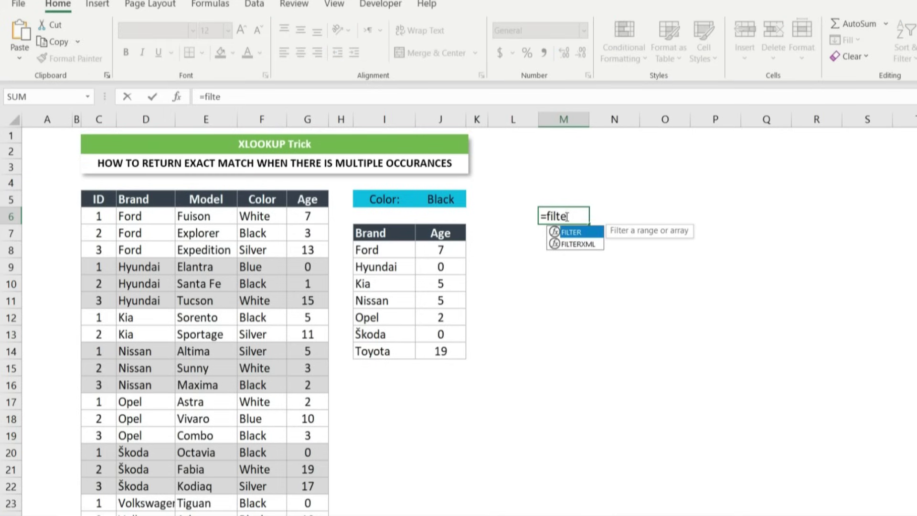
pyautogui.write('r')
pyautogui.press('Tab')
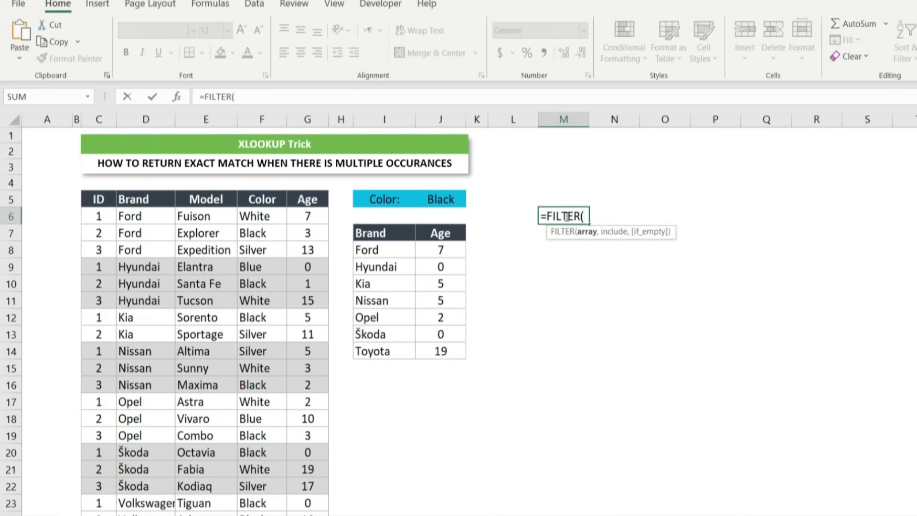
pyautogui.click(109, 217)
pyautogui.moveTo(109, 217); pyautogui.dragTo(301, 217)
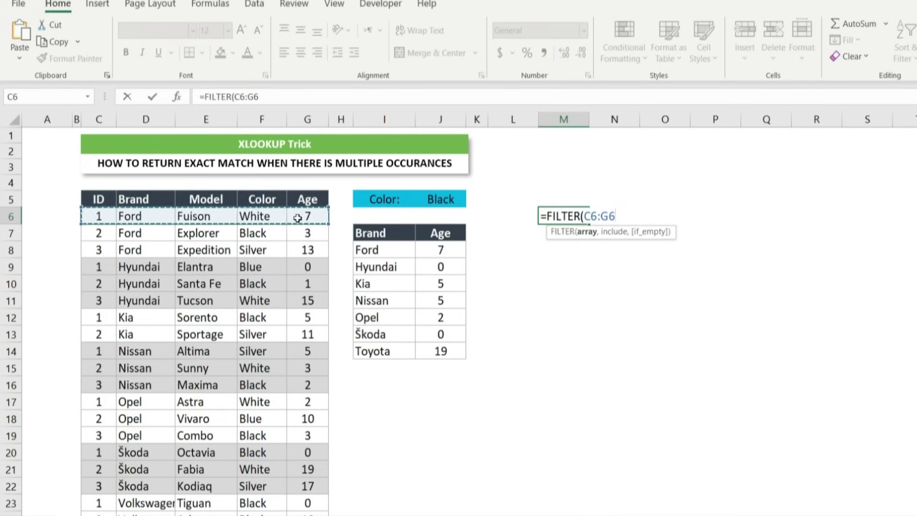
pyautogui.hotkey('ctrl', 'shift', 'Down')
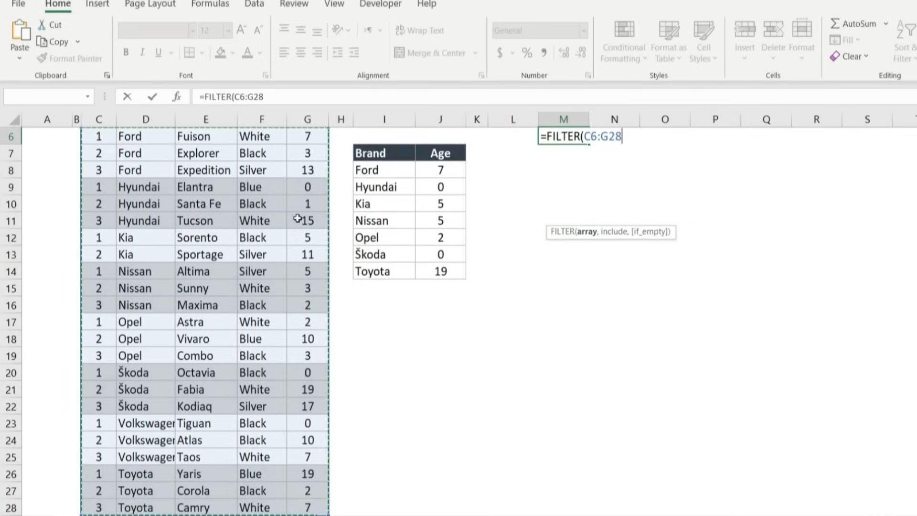
pyautogui.press('F4')
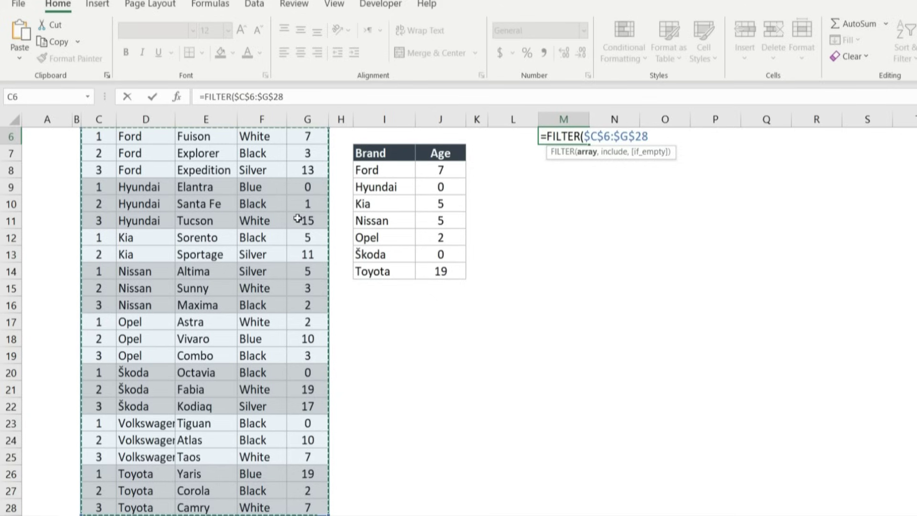
pyautogui.write(',')
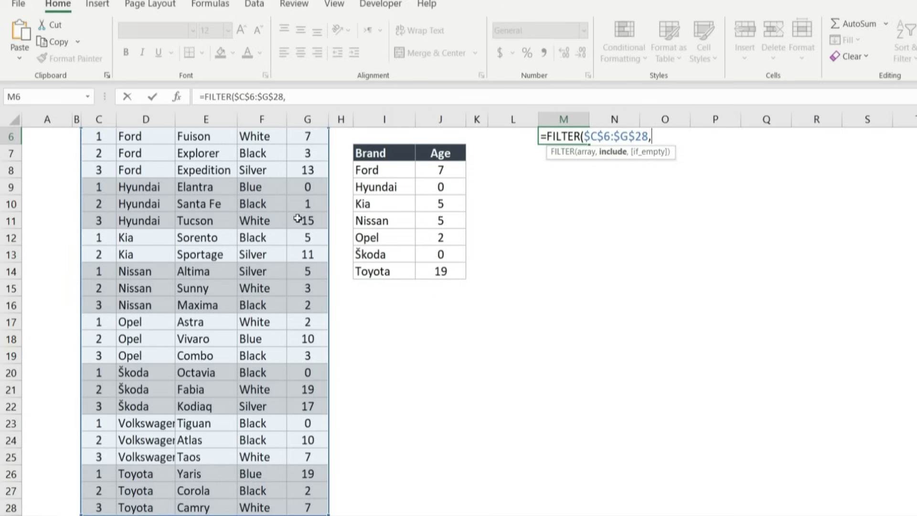
# Step: Add the condition $F$6:$F$28=$J$5 and commit, spilling nine black-car rows
pyautogui.scroll(2, 298, 219)
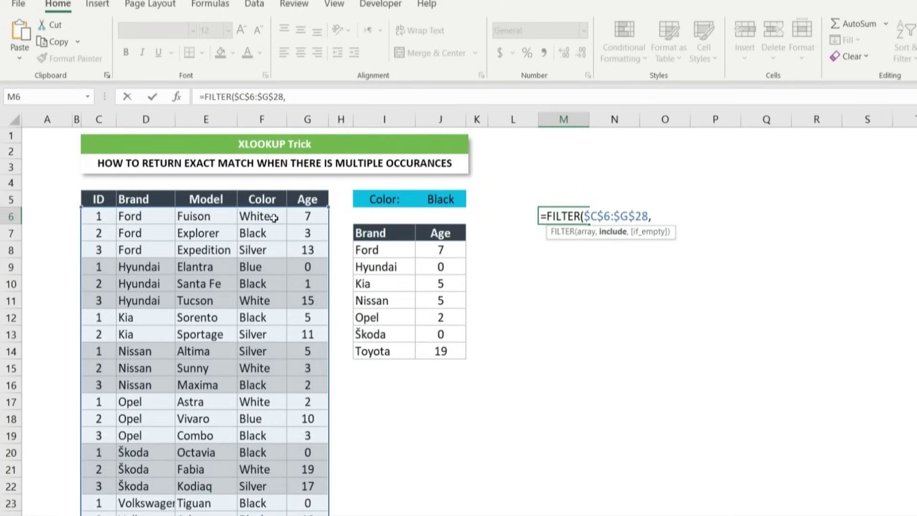
pyautogui.click(271, 216)
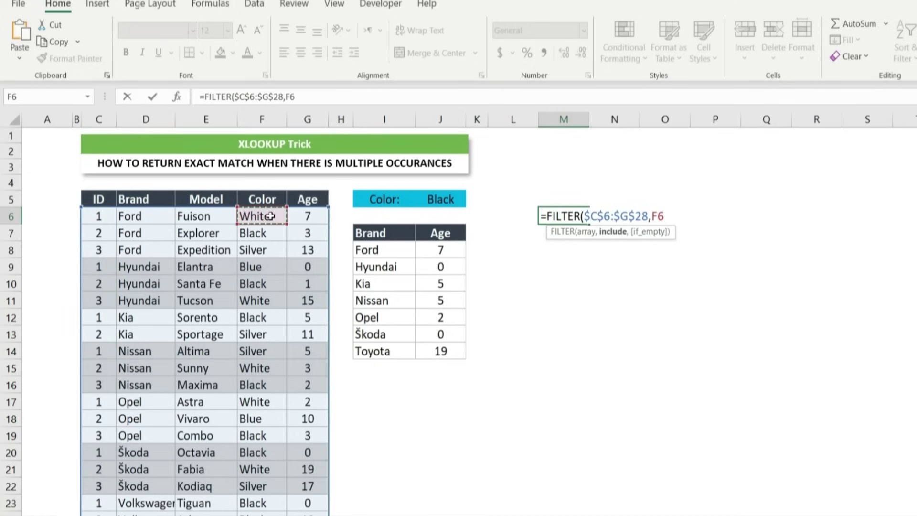
pyautogui.hotkey('ctrl', 'shift', 'Down')
pyautogui.press('F4')
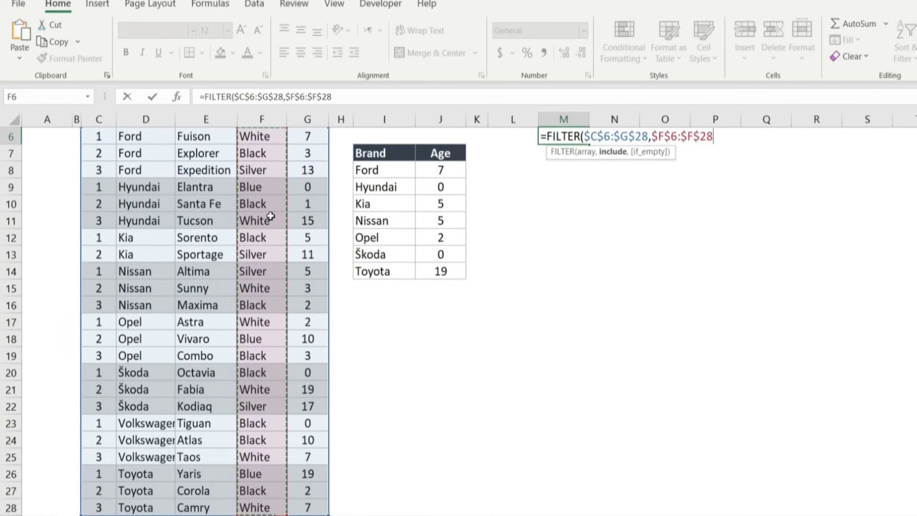
pyautogui.write('=')
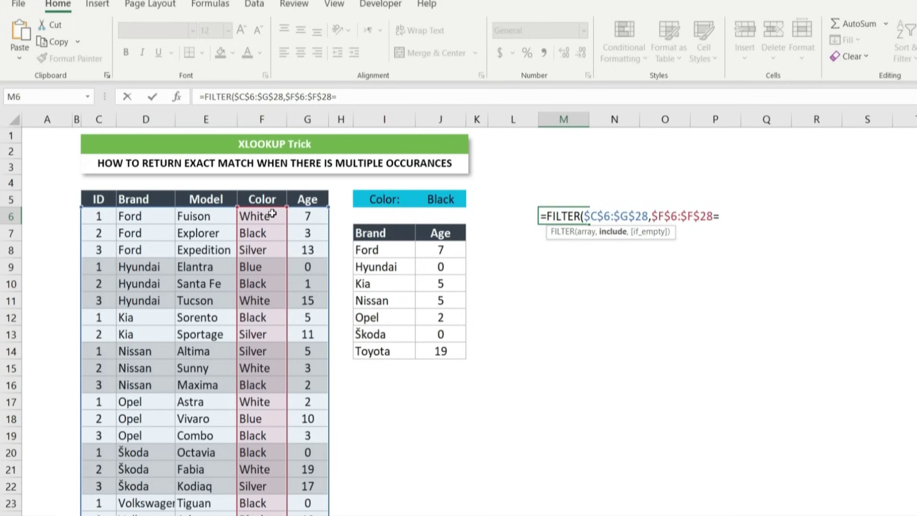
pyautogui.click(433, 197)
pyautogui.press('F4')
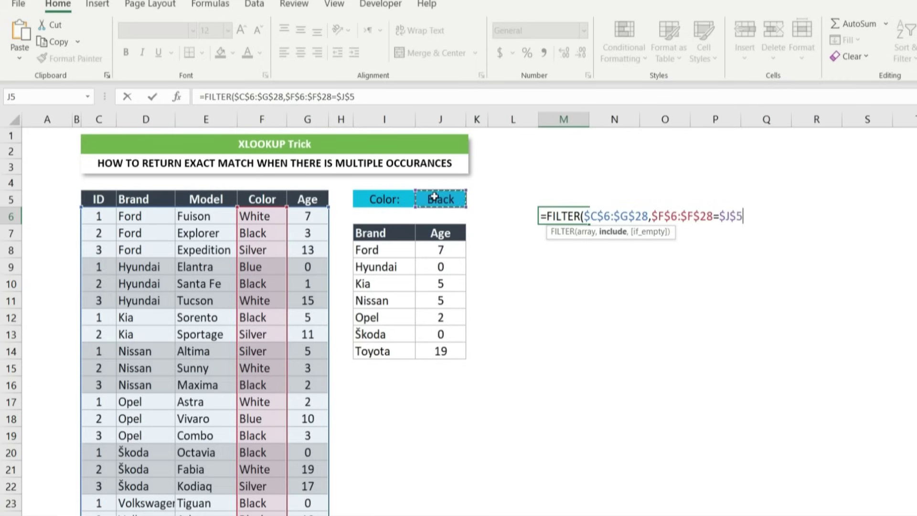
pyautogui.write(')')
pyautogui.press('Return')
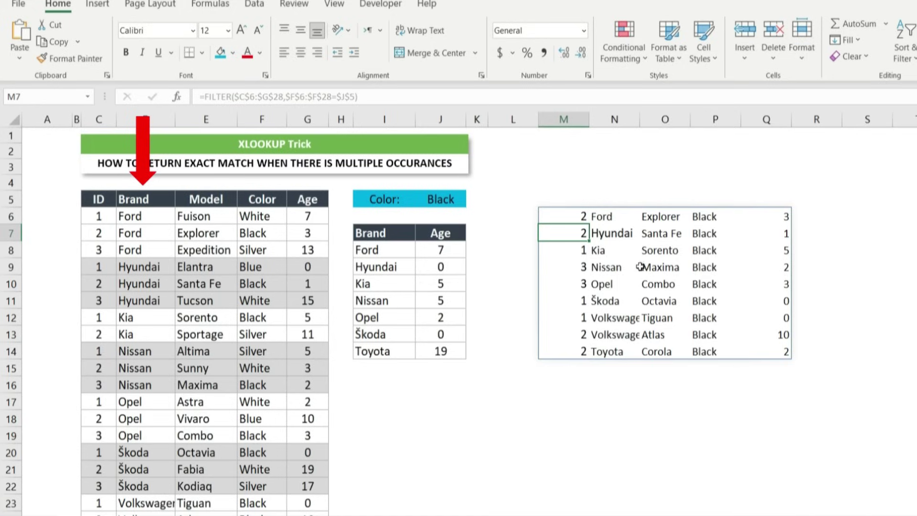
pyautogui.click(571, 215)
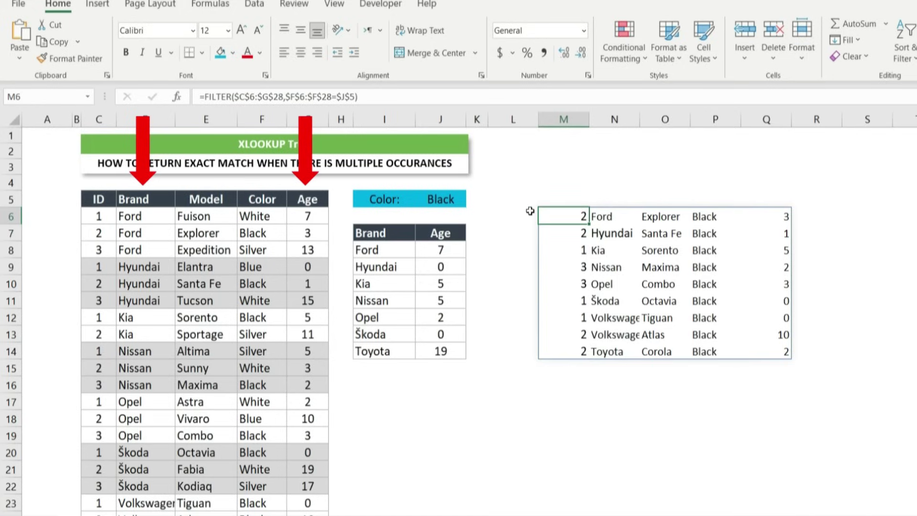
# Step: Wrap the M6 FILTER in CHOOSECOLS with column 2 to spill only brands
pyautogui.click(204, 97)
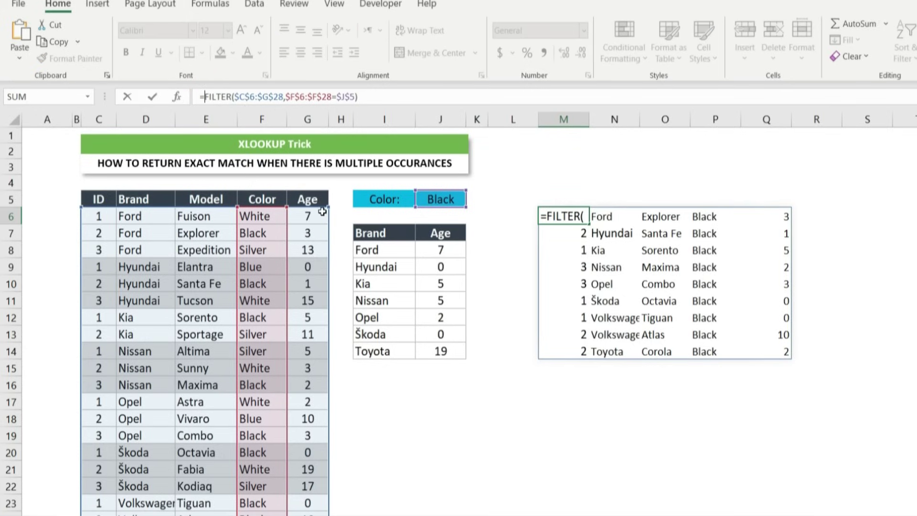
pyautogui.write('choose')
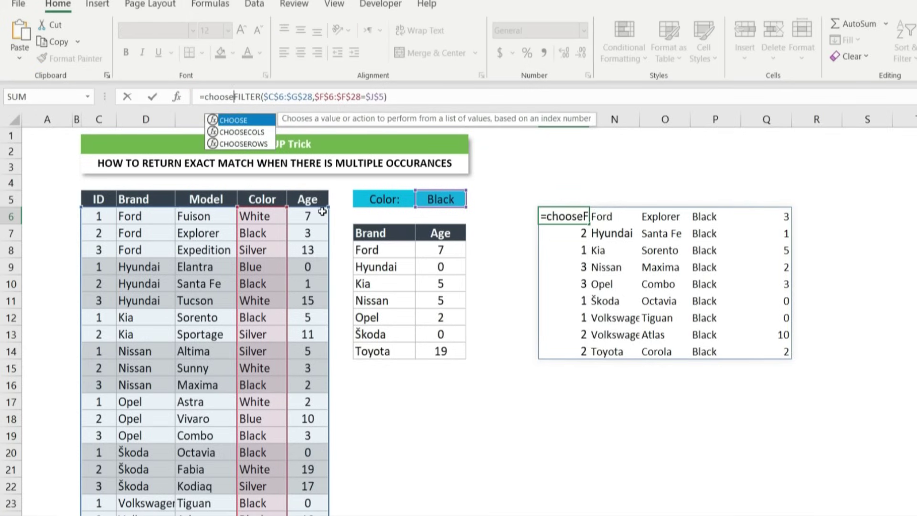
pyautogui.press('Down')
pyautogui.press('Tab')
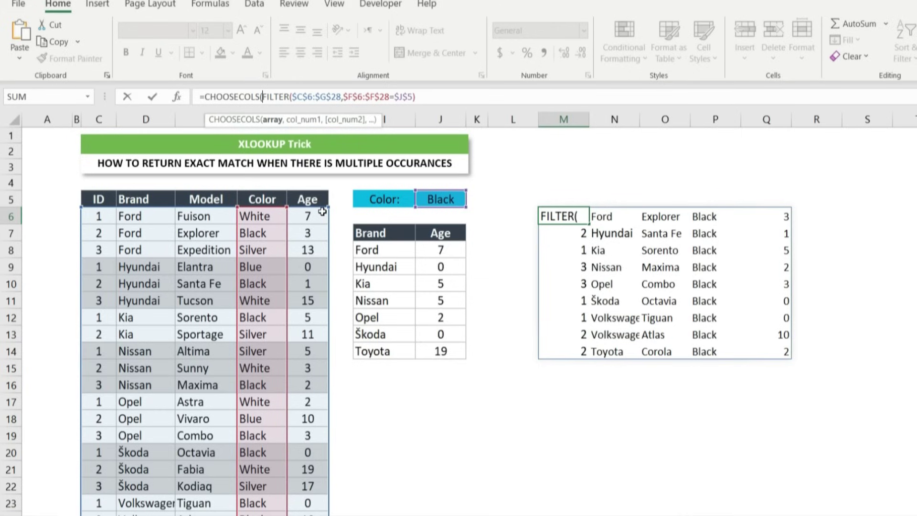
pyautogui.click(433, 97)
pyautogui.write(',')
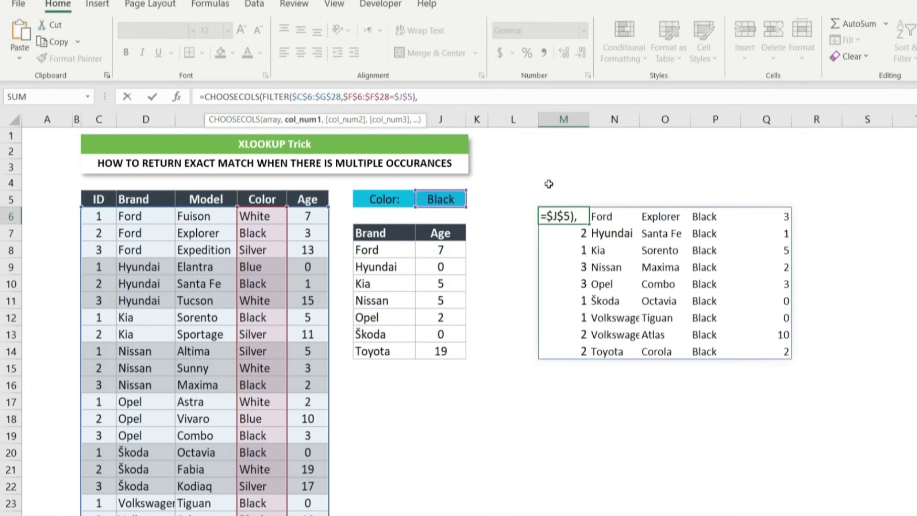
pyautogui.click(443, 95)
pyautogui.write('2')
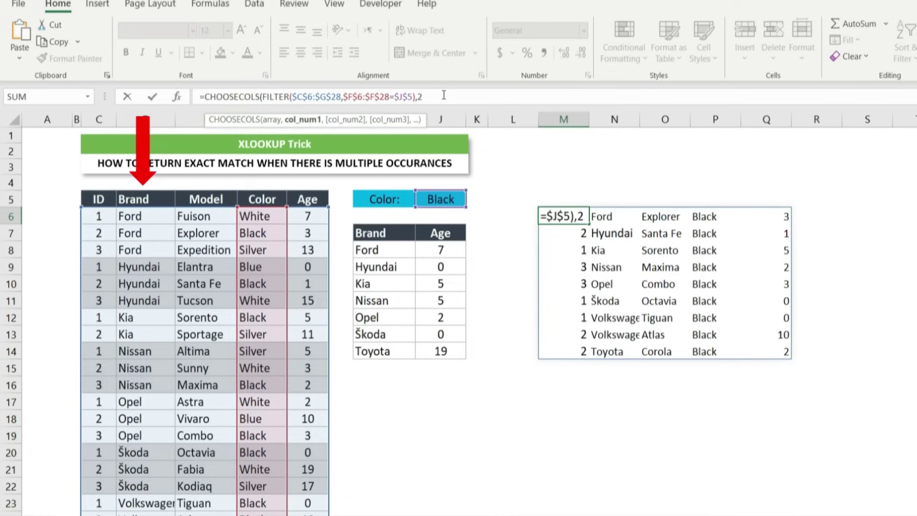
pyautogui.press('Return')
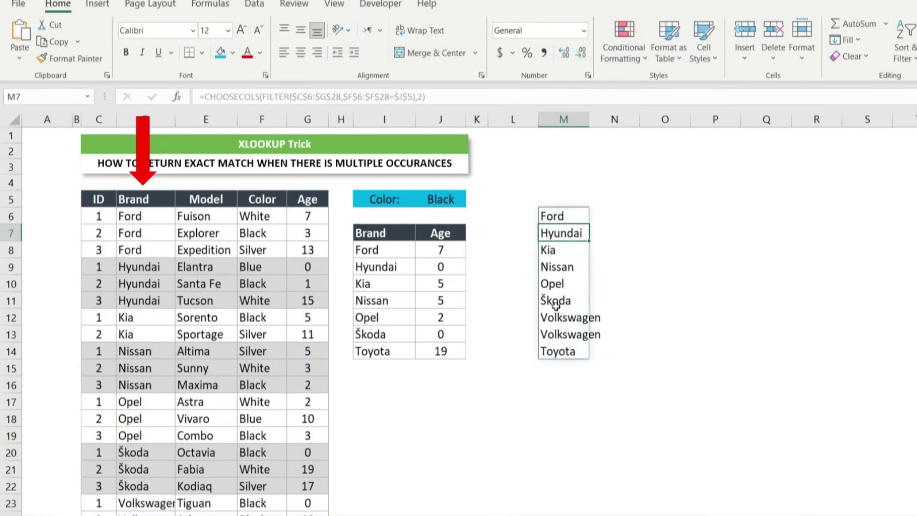
# Step: Try CHOOSECOLS column 5 to show ages, then switch back to column 2
pyautogui.click(543, 213)
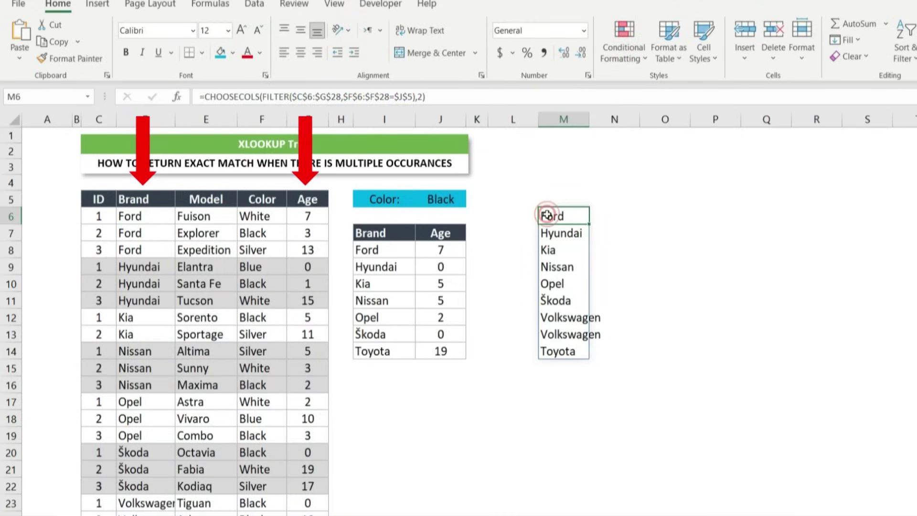
pyautogui.click(423, 97)
pyautogui.press('BackSpace')
pyautogui.write('5')
pyautogui.press('Return')
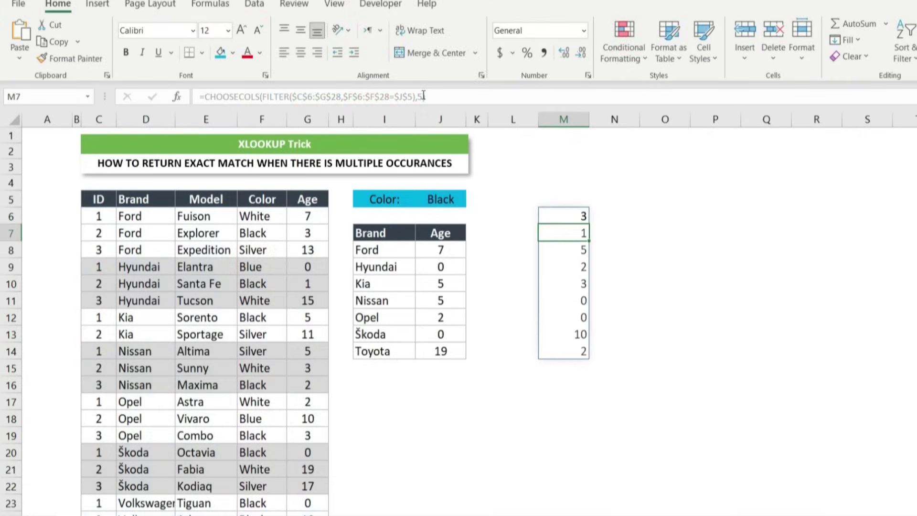
pyautogui.click(572, 213)
pyautogui.click(422, 96)
pyautogui.press('BackSpace')
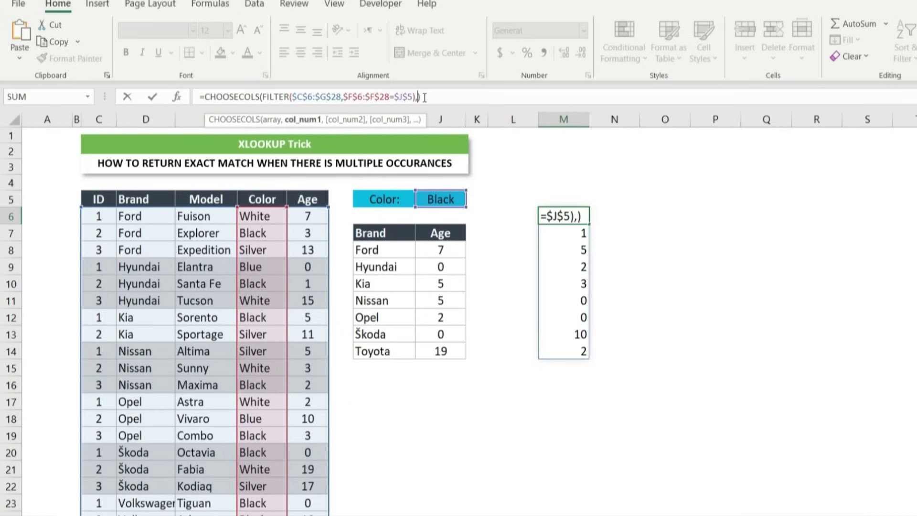
pyautogui.write('2')
pyautogui.press('Return')
# Step: Select the CHOOSECOLS/FILTER formula text in M6 for reuse, leaving the formula unchanged
pyautogui.click(553, 214)
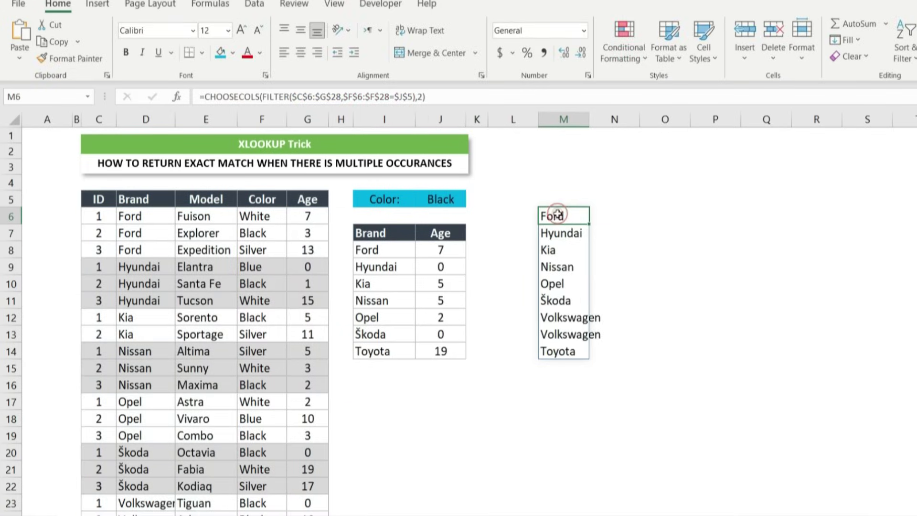
pyautogui.doubleClick(553, 213)
pyautogui.moveTo(425, 97); pyautogui.dragTo(206, 98)
pyautogui.hotkey('ctrl', 'c')
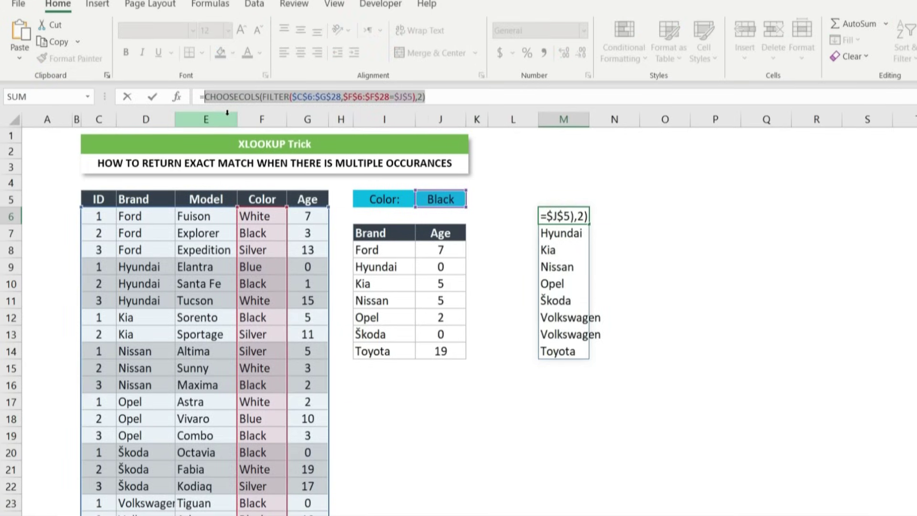
pyautogui.press('Escape')
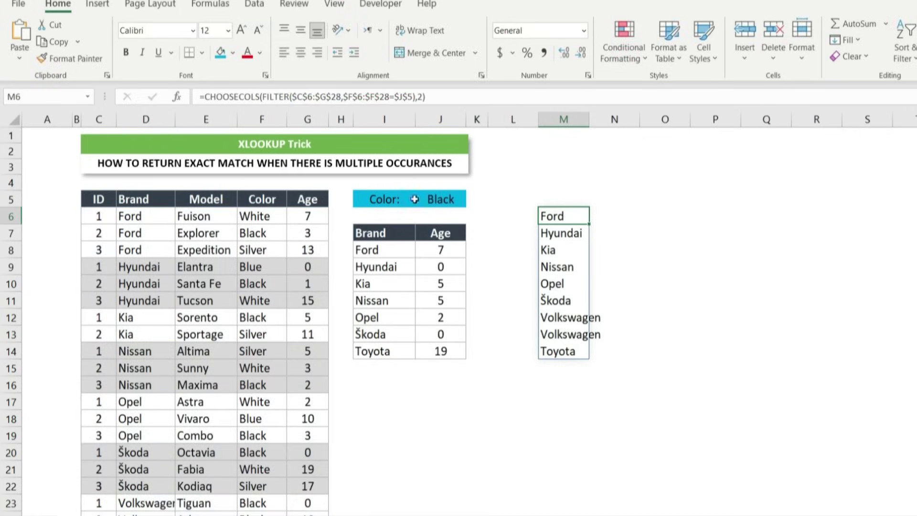
pyautogui.click(441, 250)
# Step: Clear the old ages in J8:J14 and start =XLOOKUP(I8, in J8
pyautogui.moveTo(442, 250); pyautogui.dragTo(442, 350)
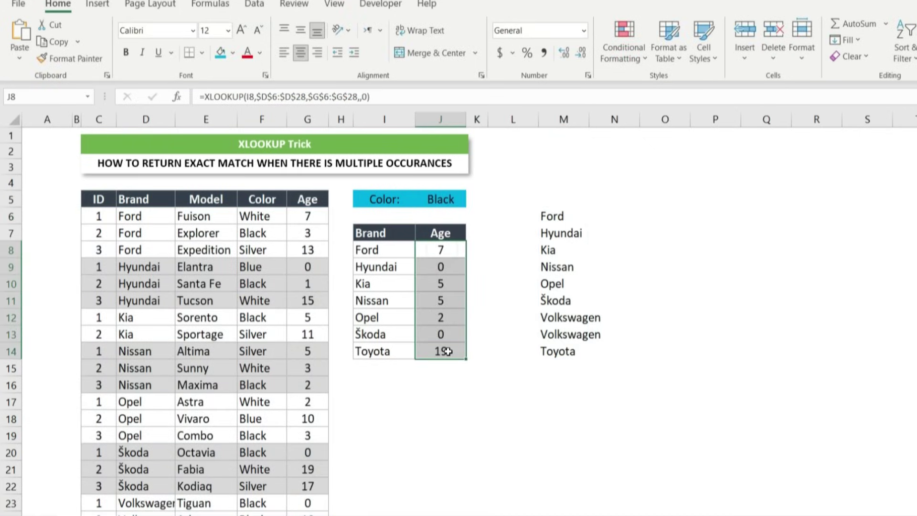
pyautogui.press('Delete')
pyautogui.click(437, 250)
pyautogui.write('=XL')
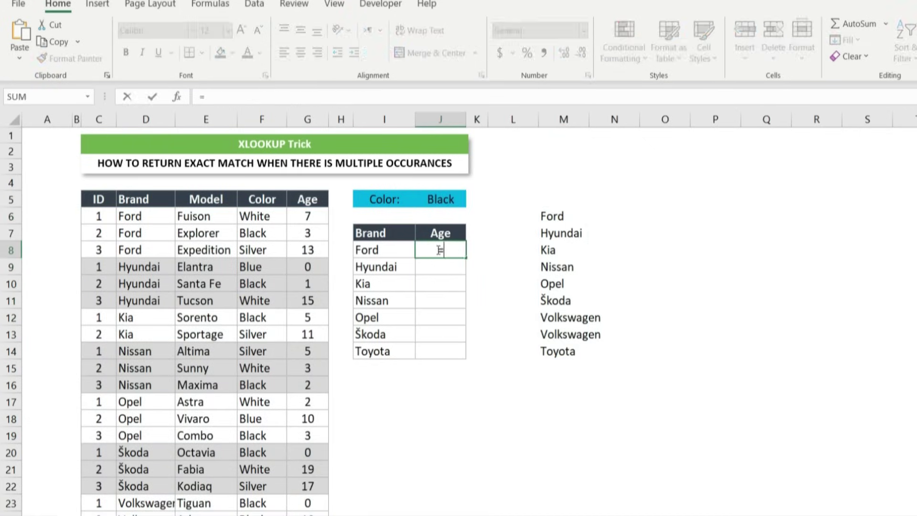
pyautogui.press('Tab')
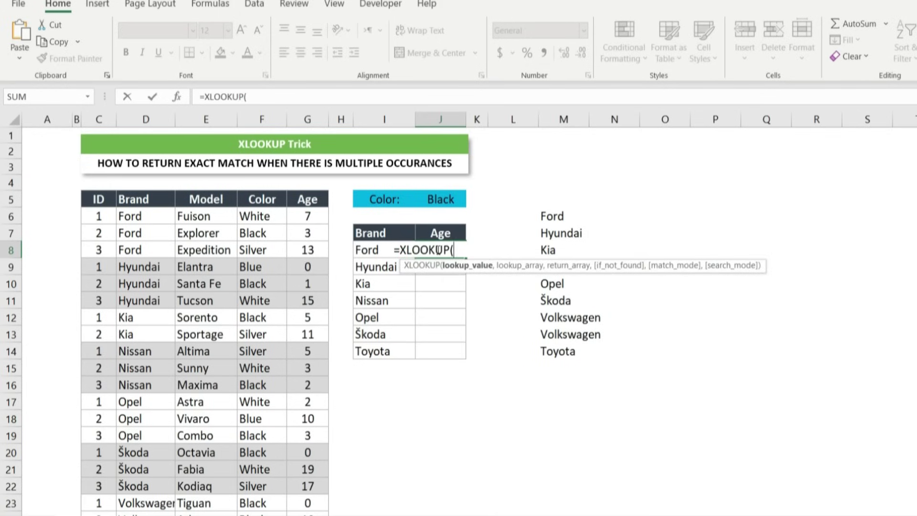
pyautogui.press('Left')
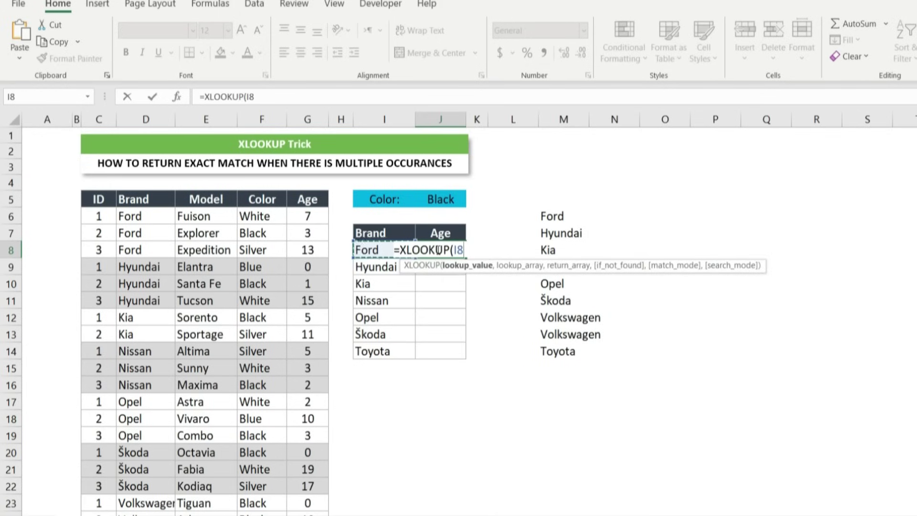
pyautogui.write(',')
# Step: Use the filtered CHOOSECOLS column 2 as lookup and column 5 as return, exact match, returning 3
pyautogui.hotkey('ctrl', 'v')
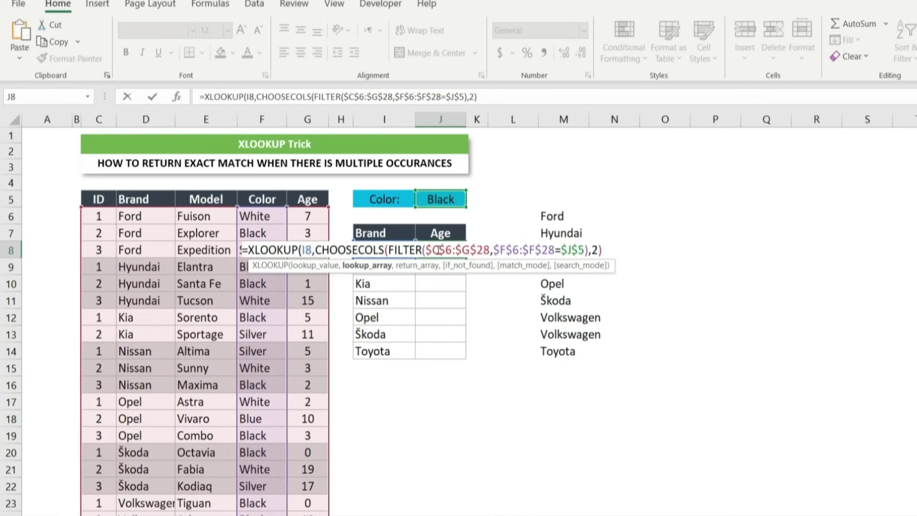
pyautogui.write(',')
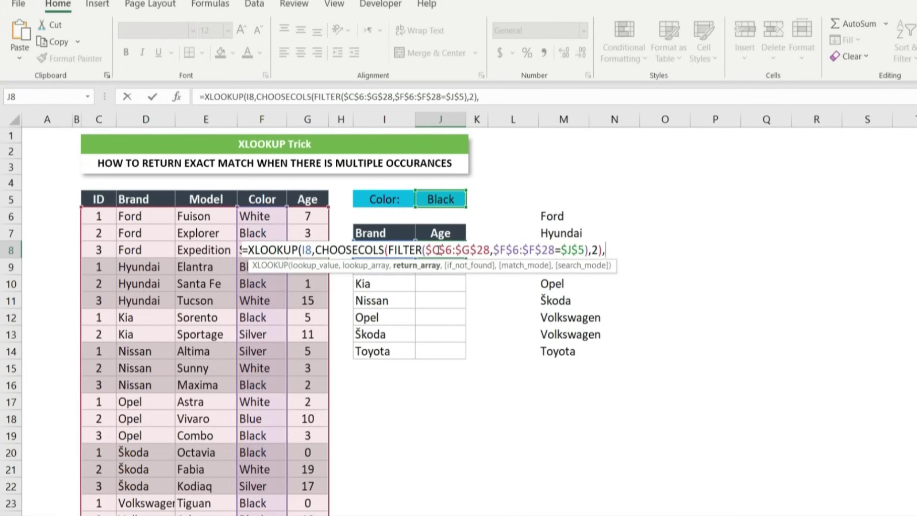
pyautogui.hotkey('ctrl', 'v')
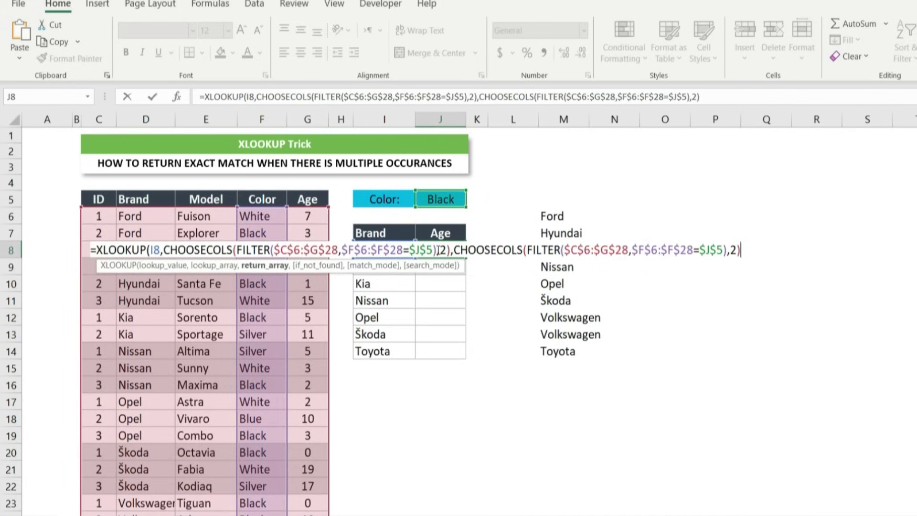
pyautogui.click(736, 251)
pyautogui.press('BackSpace')
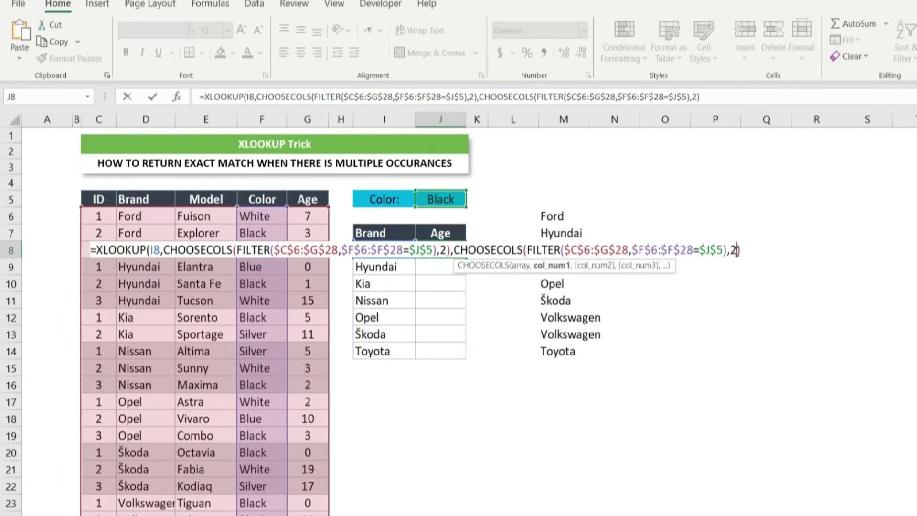
pyautogui.write('5')
pyautogui.click(748, 253)
pyautogui.write(',')
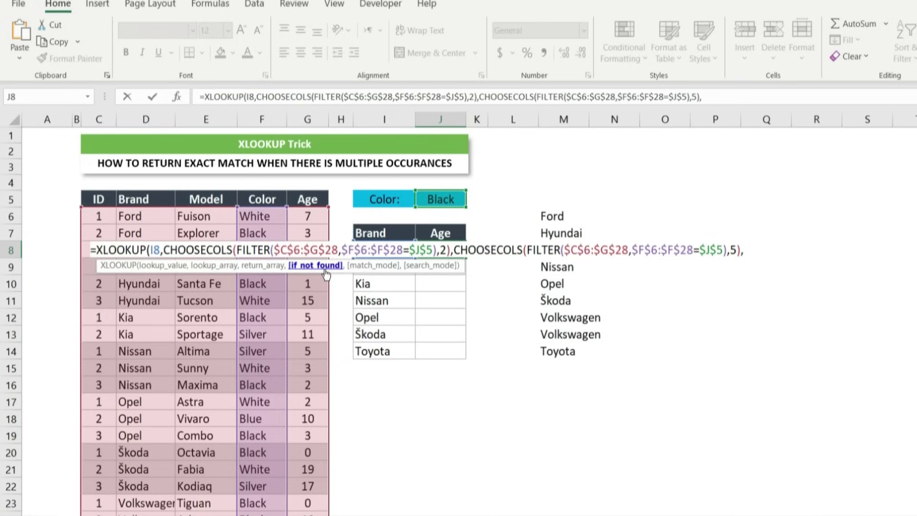
pyautogui.write(',')
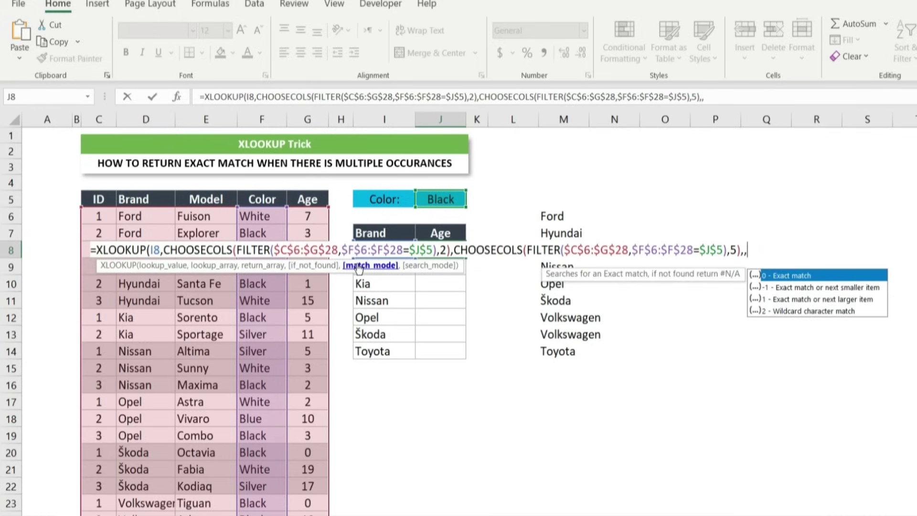
pyautogui.write('0)')
pyautogui.press('Return')
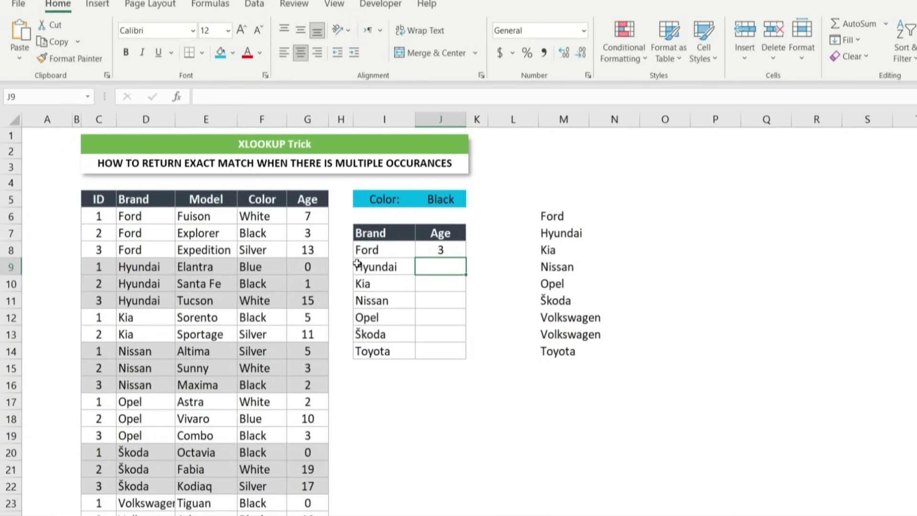